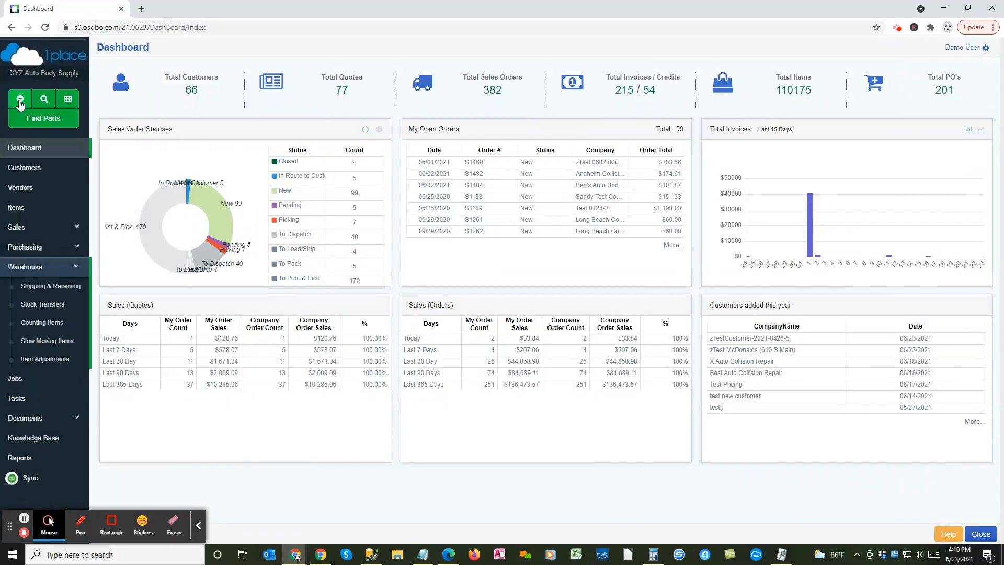
Examine the record types offered for adding a new record, including Invoice, and dismiss the list
click(19, 102)
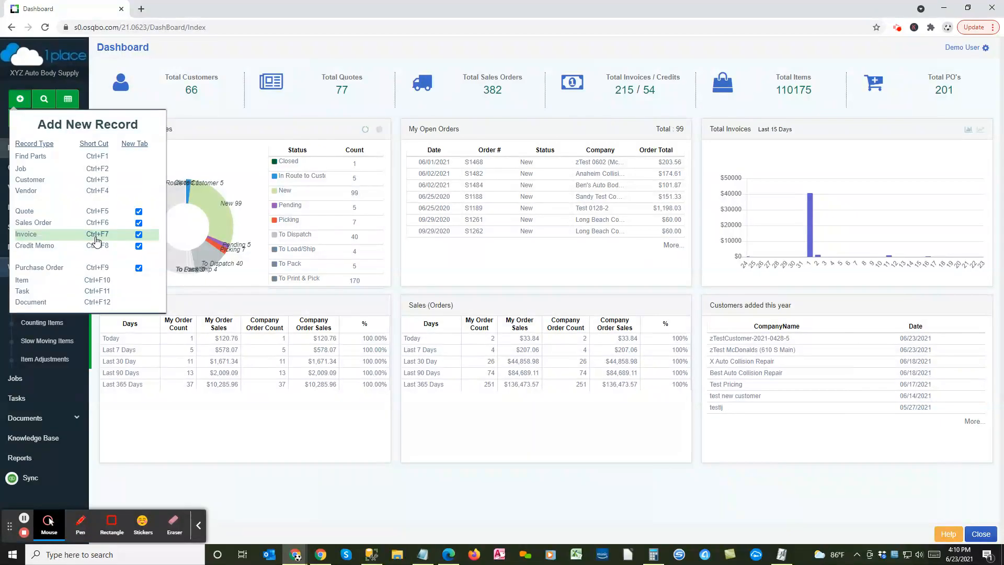
click(341, 495)
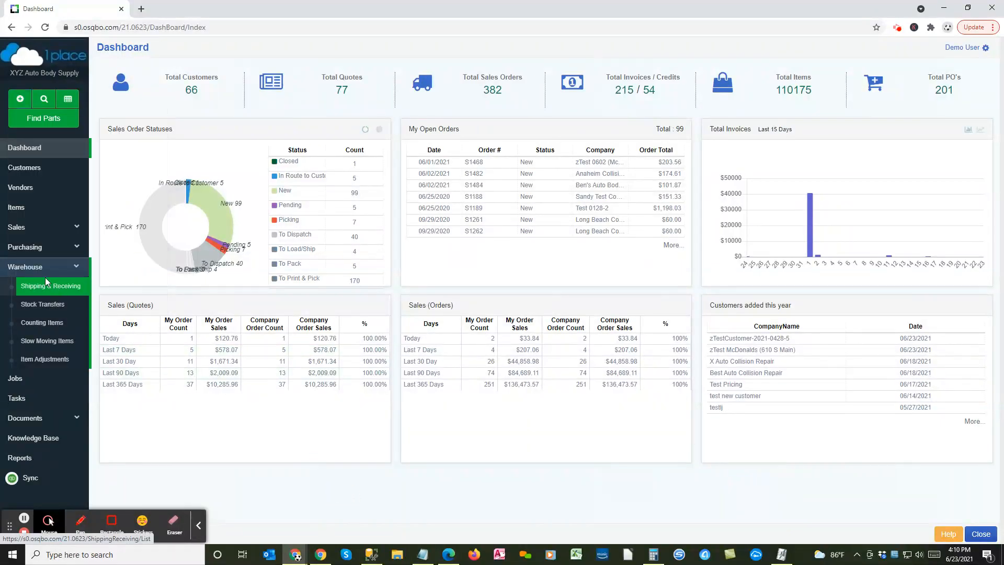
Open the invoice list and view an existing invoice dated 04/23/2021, closing both without making changes
click(60, 231)
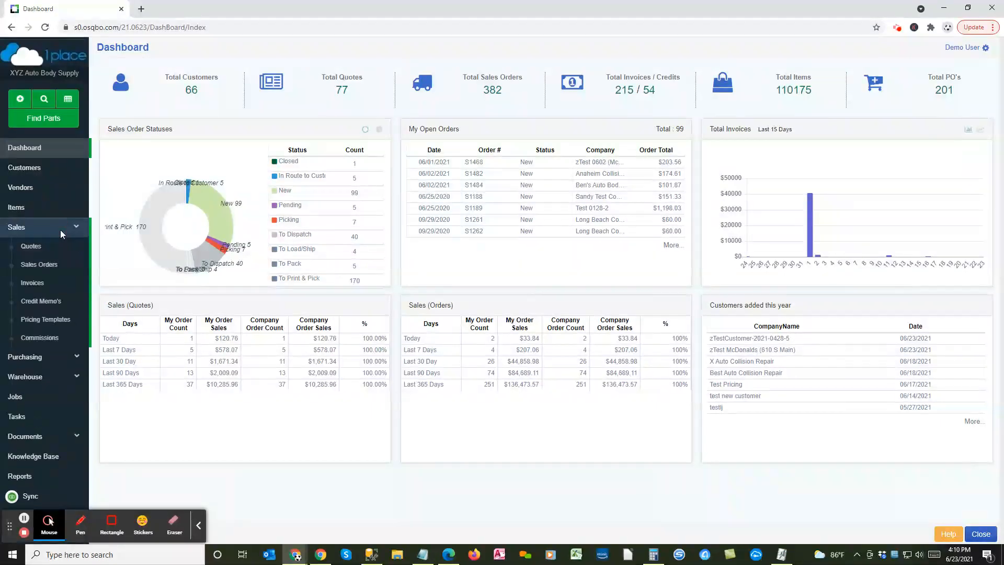
click(42, 278)
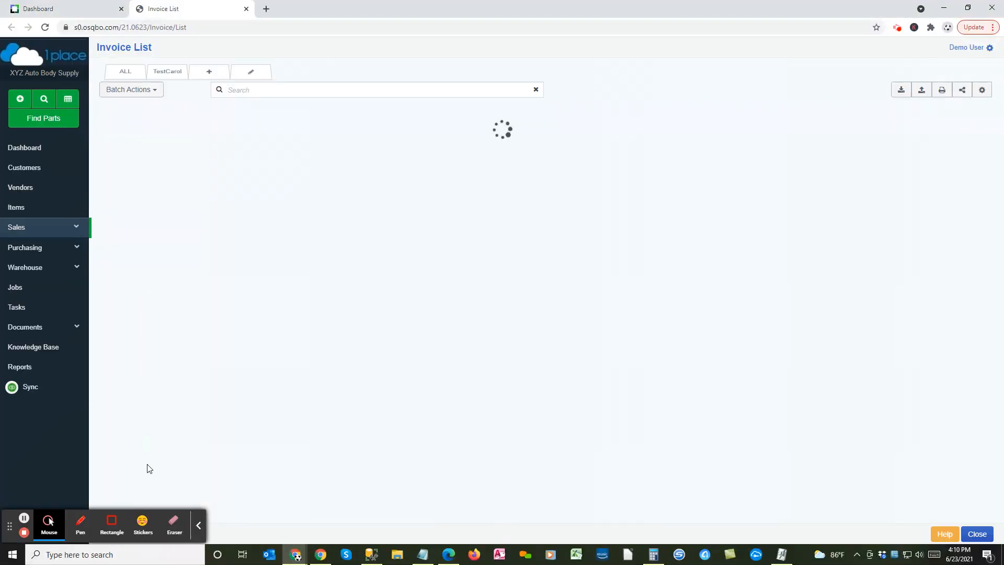
click(198, 525)
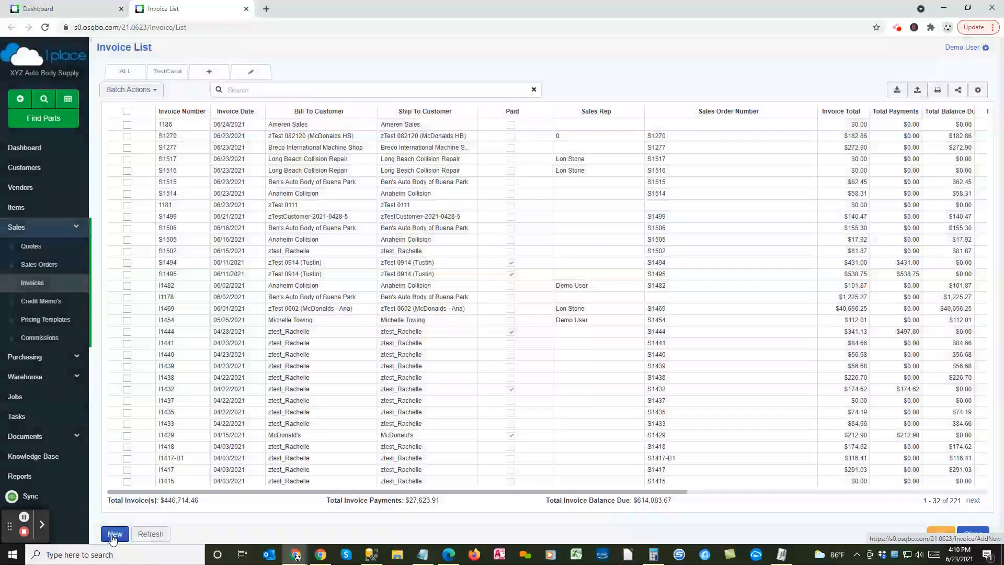
click(114, 534)
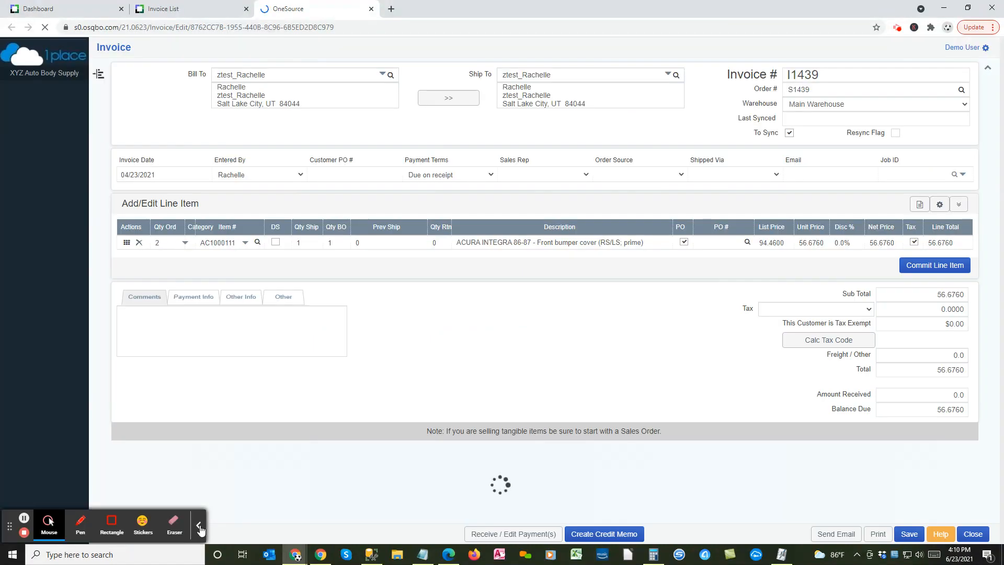
click(199, 525)
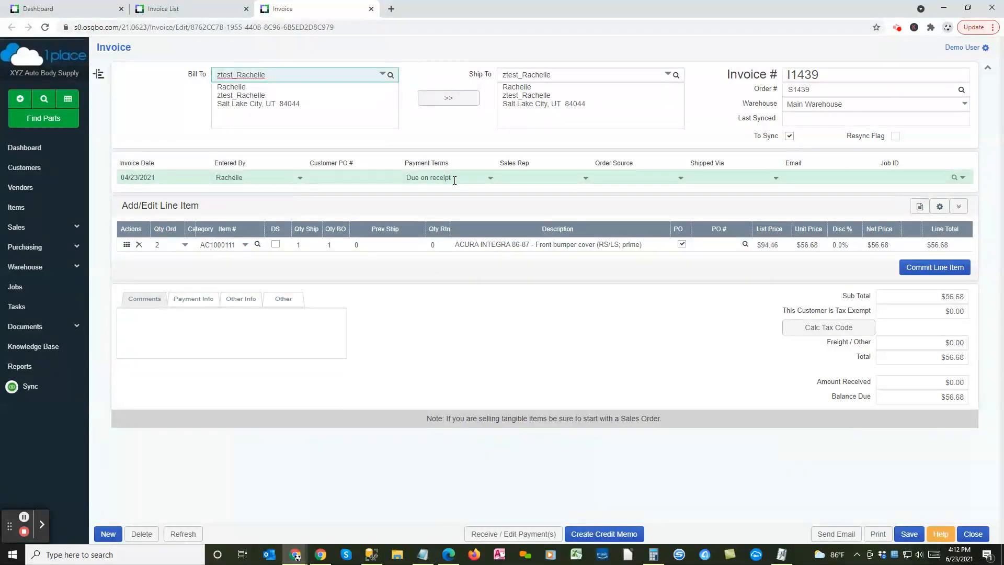
click(972, 531)
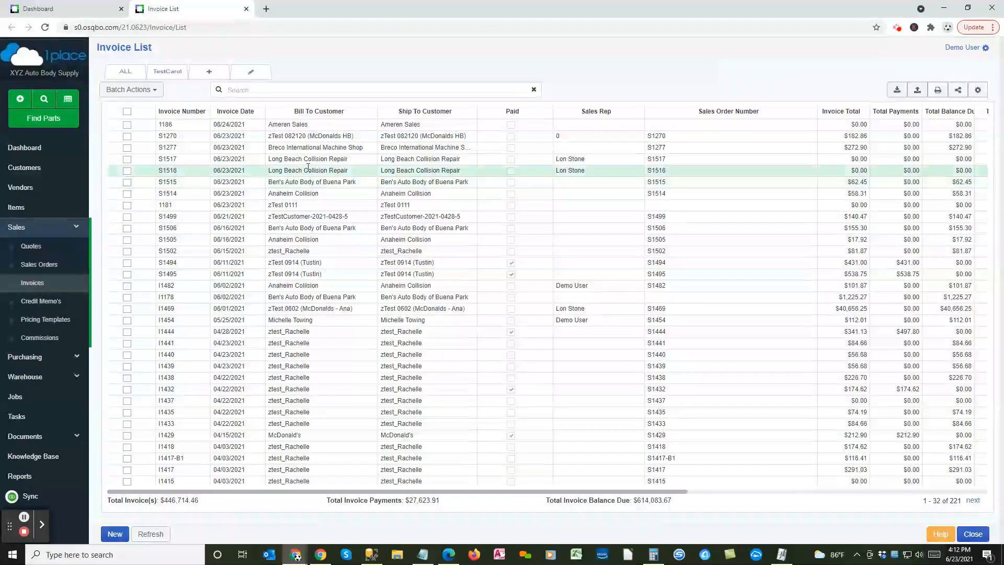
click(245, 11)
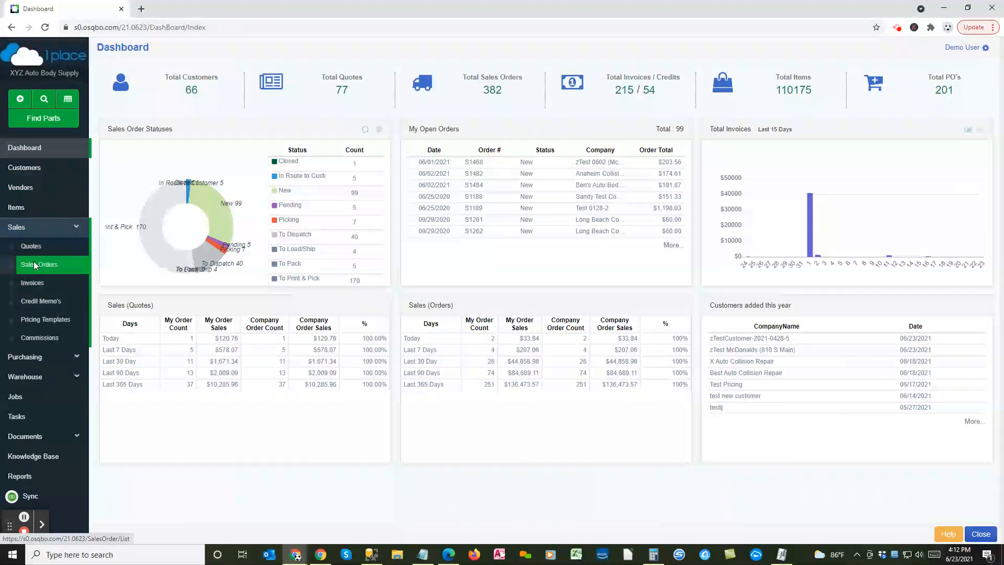
Look up the sales orders from the dashboard totals and open an Anaheim Collision order dated 06/23/2021 that has no invoice
click(532, 80)
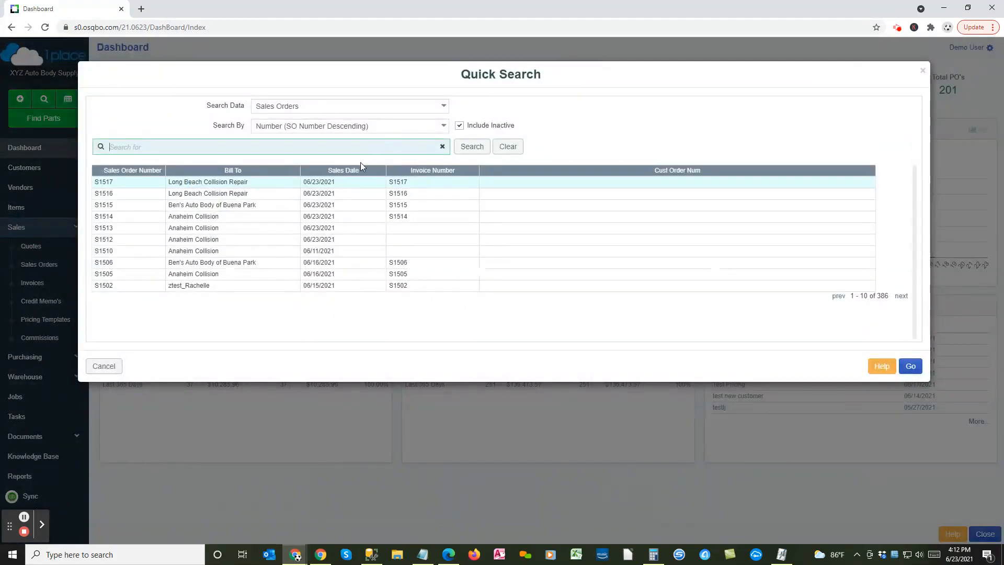
double_click(404, 228)
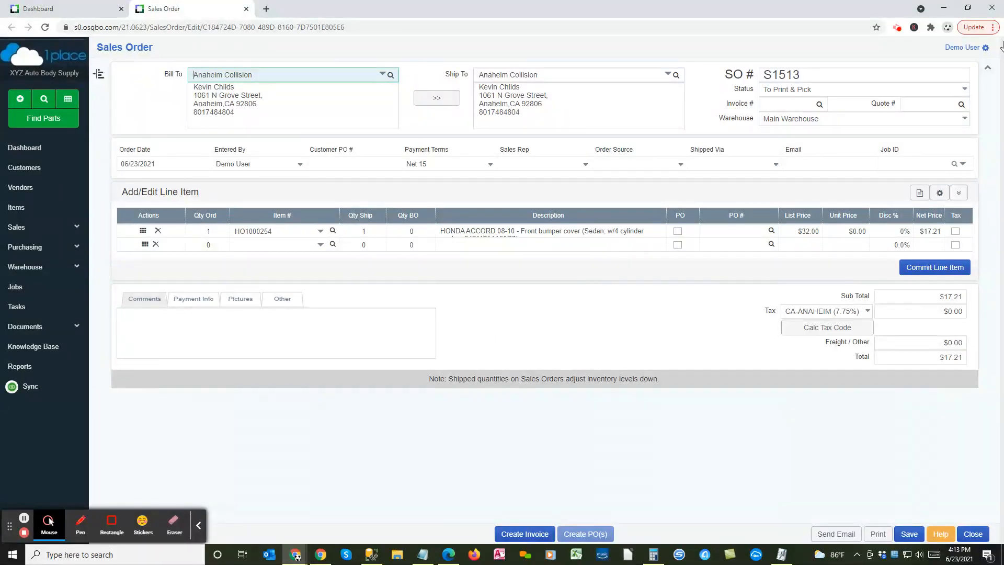
Enable Auto-Print Sales Order in the Sales Order Preferences of the settings
click(987, 48)
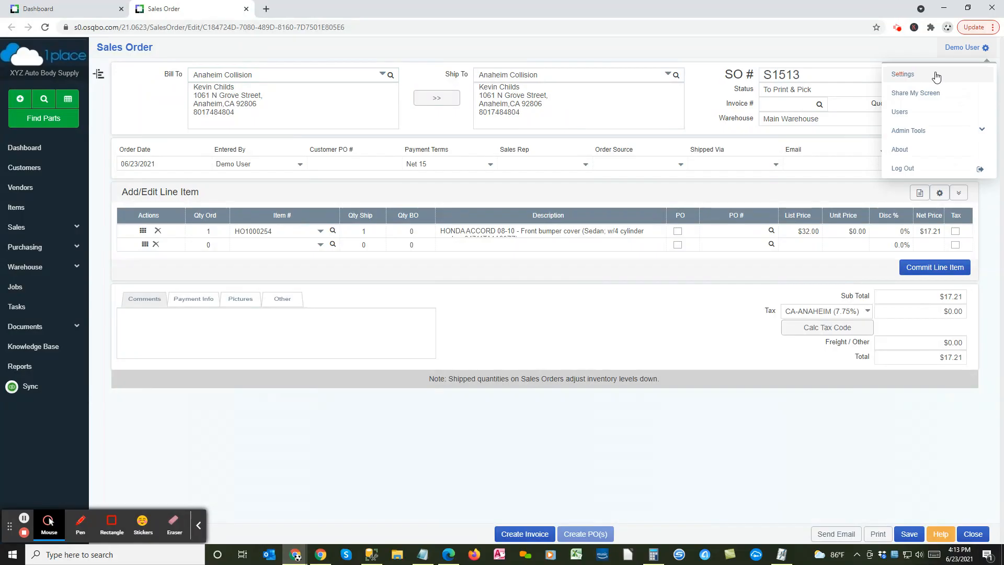
click(937, 76)
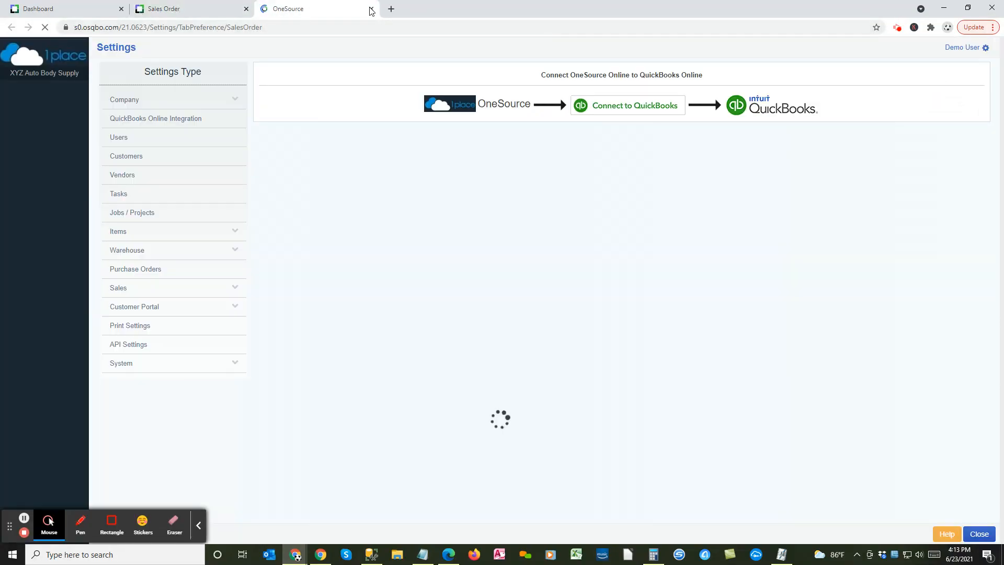
click(209, 10)
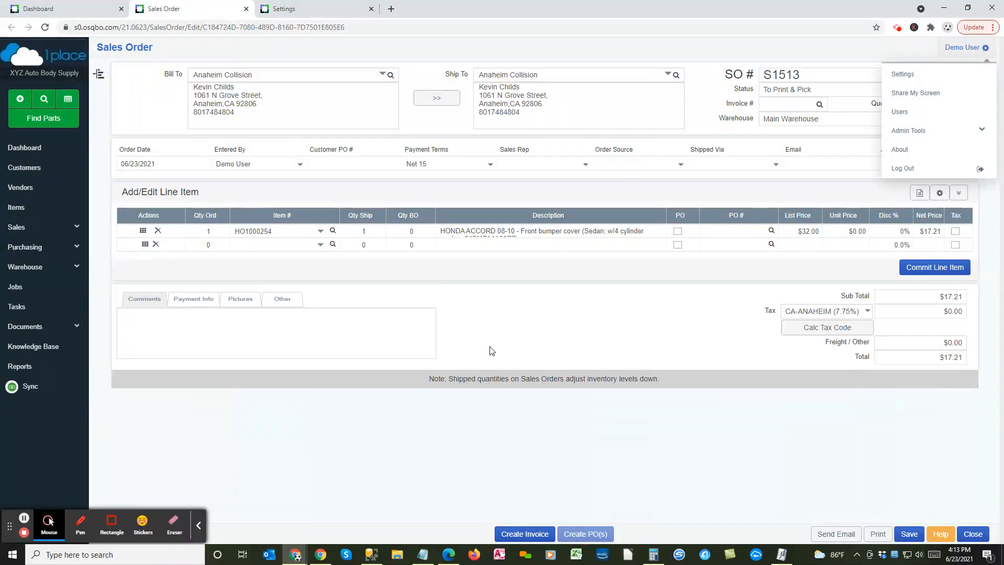
click(296, 10)
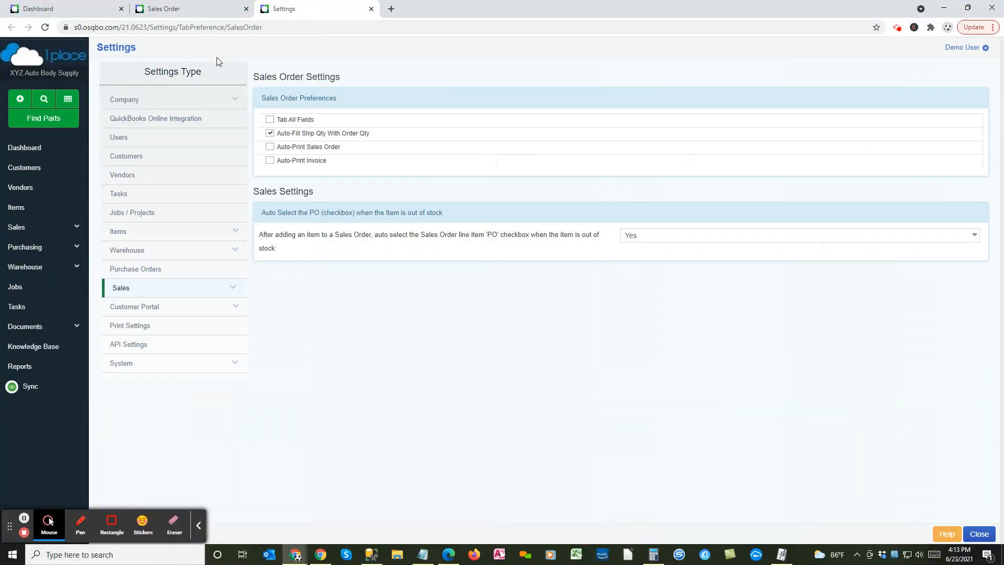
click(269, 152)
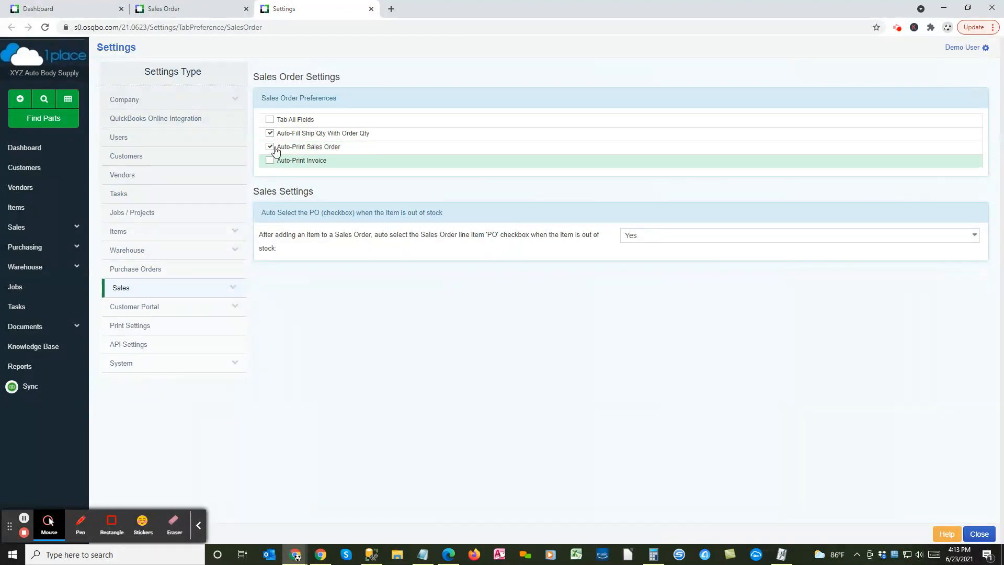
Reload the Anaheim Collision sales order to apply the auto-print preference, and compare it with the Sales Order Preferences
click(193, 9)
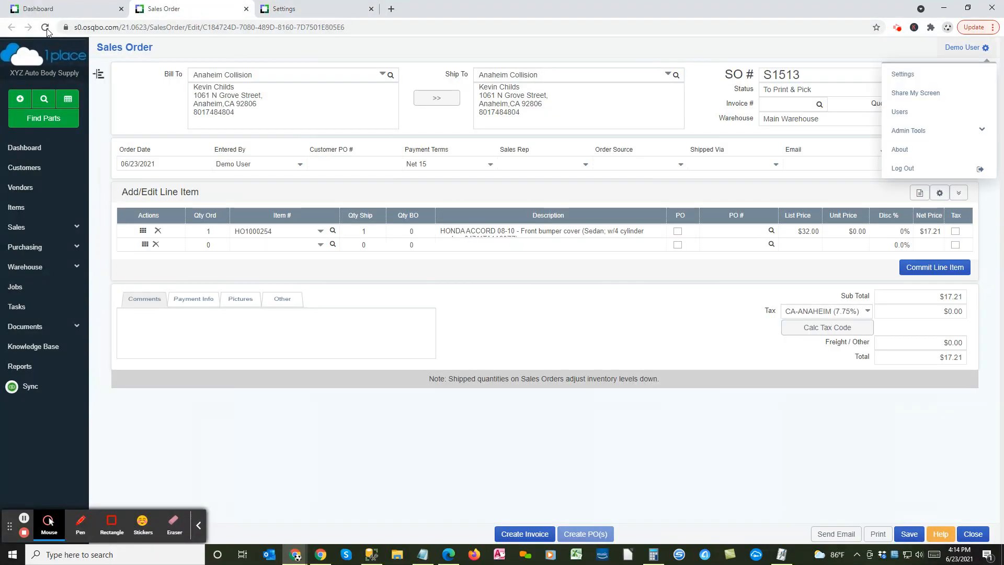
click(199, 528)
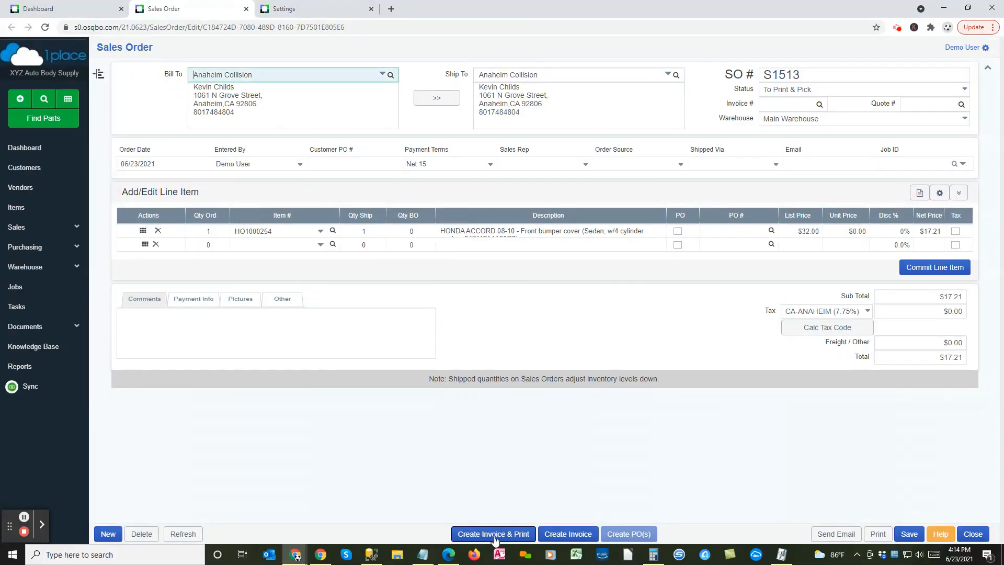
click(313, 13)
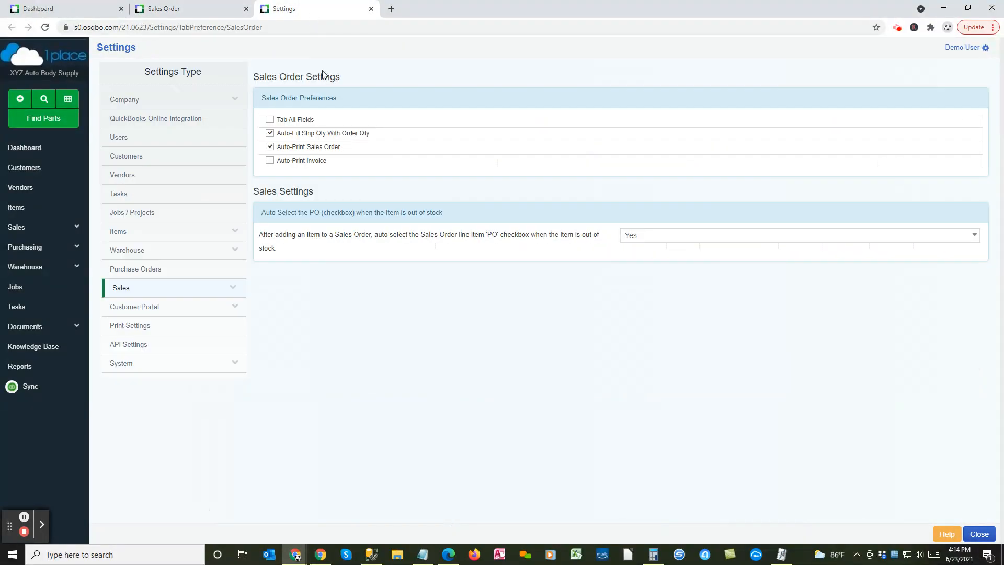
click(191, 12)
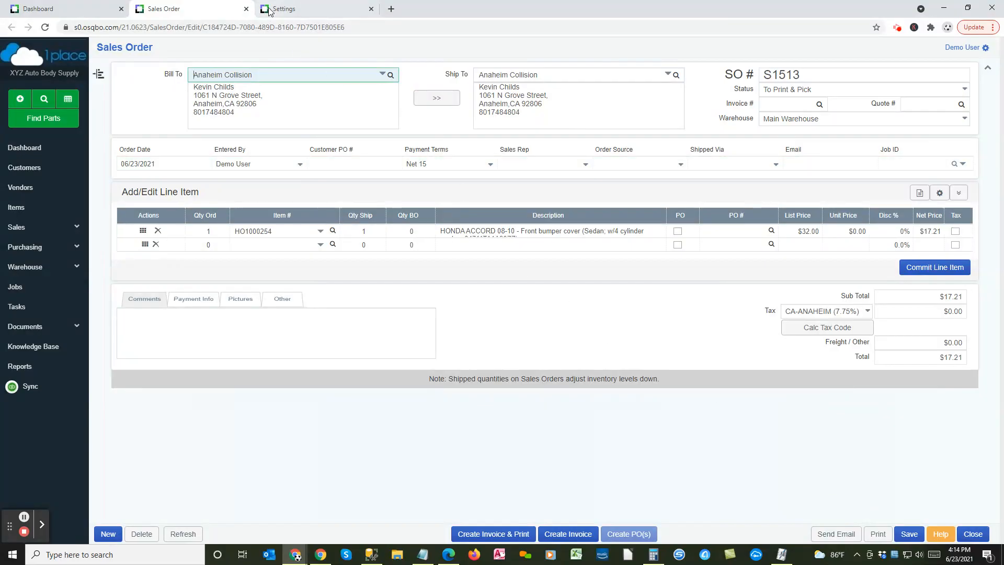
Enable Auto-Print Invoice alongside Auto-Print Sales Order in the Sales Order Preferences, and close the settings
click(296, 9)
click(270, 162)
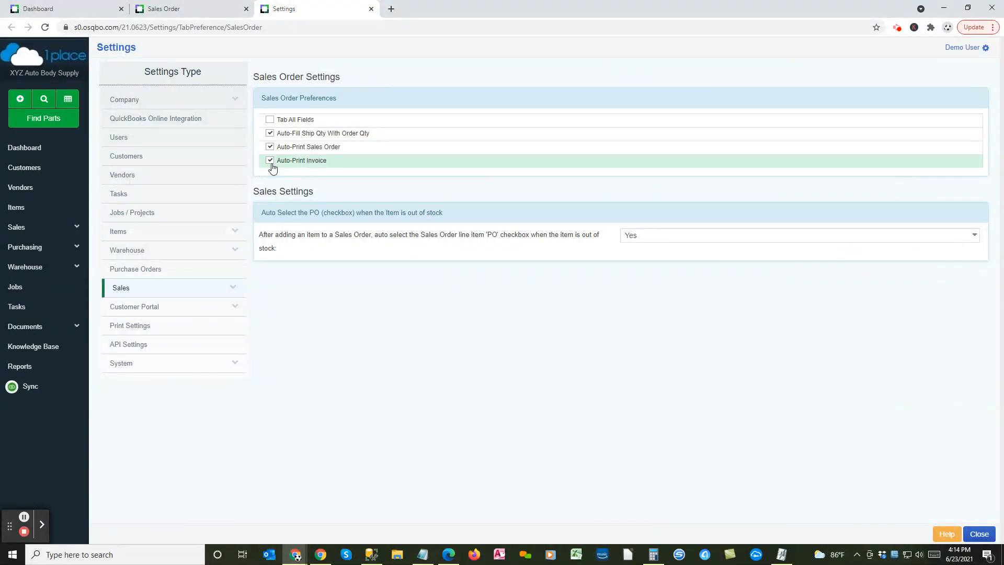
click(270, 147)
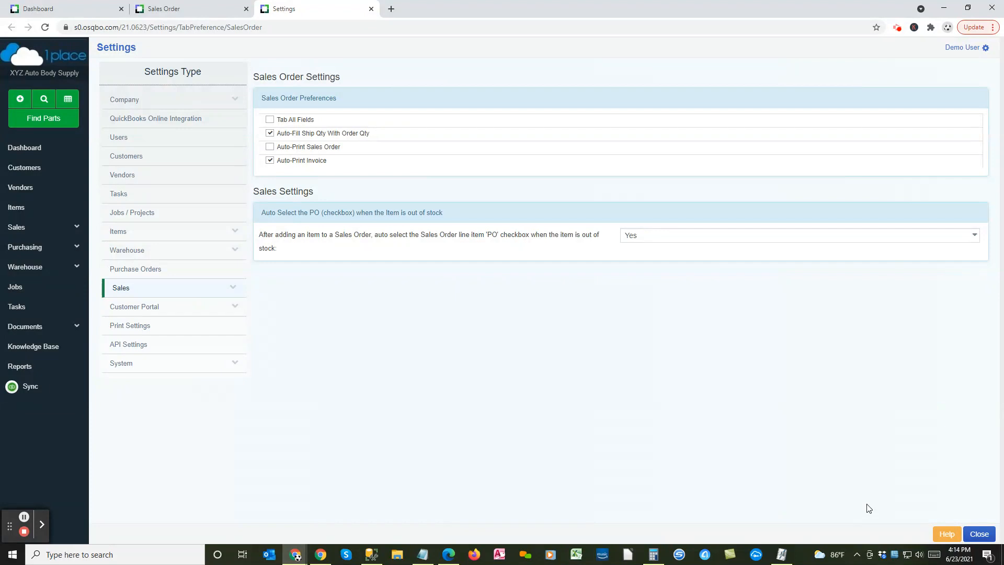
click(275, 150)
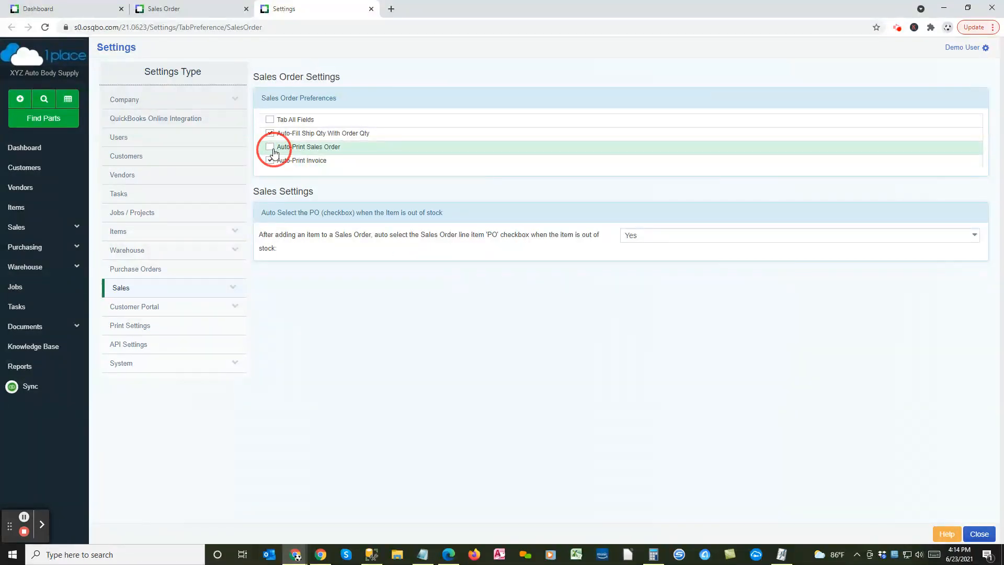
click(980, 533)
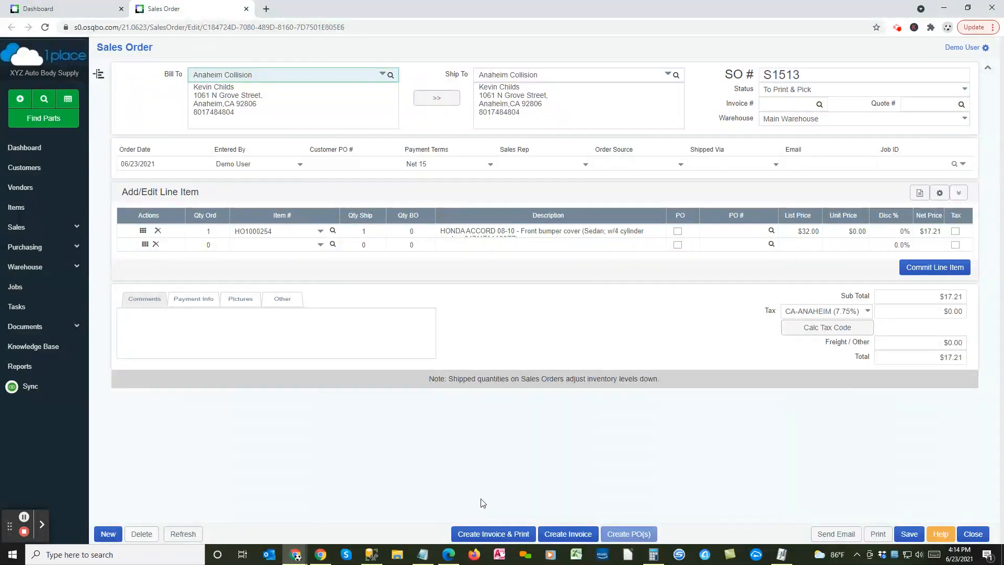
Create and print the invoice from the sales order, choosing one copy of the Sales Order document to print
click(503, 534)
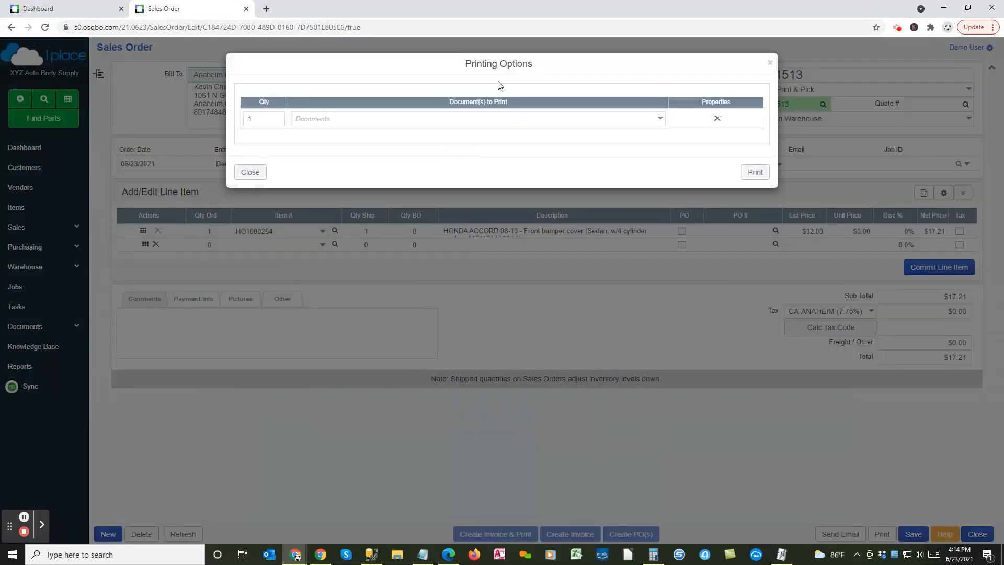
click(661, 120)
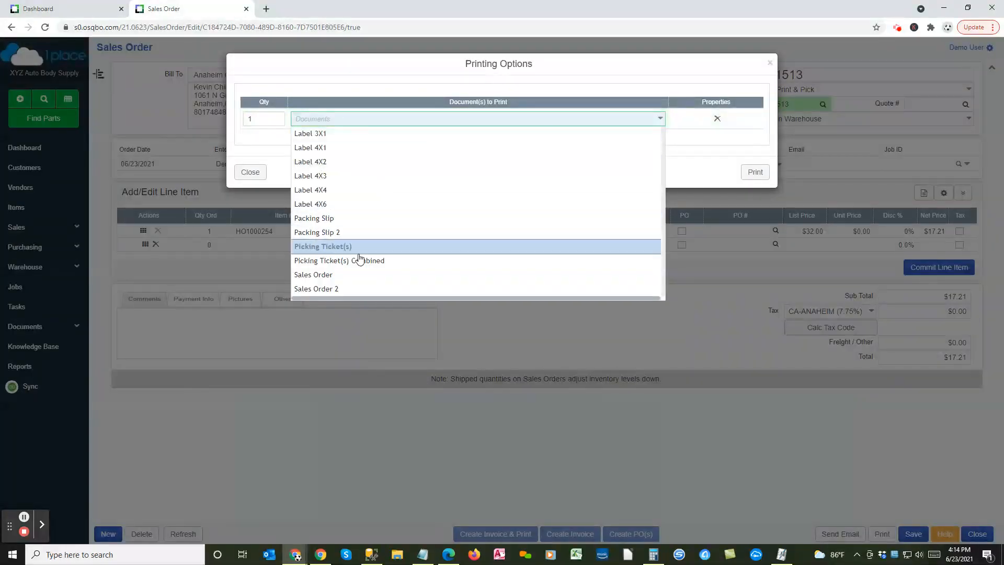
click(352, 277)
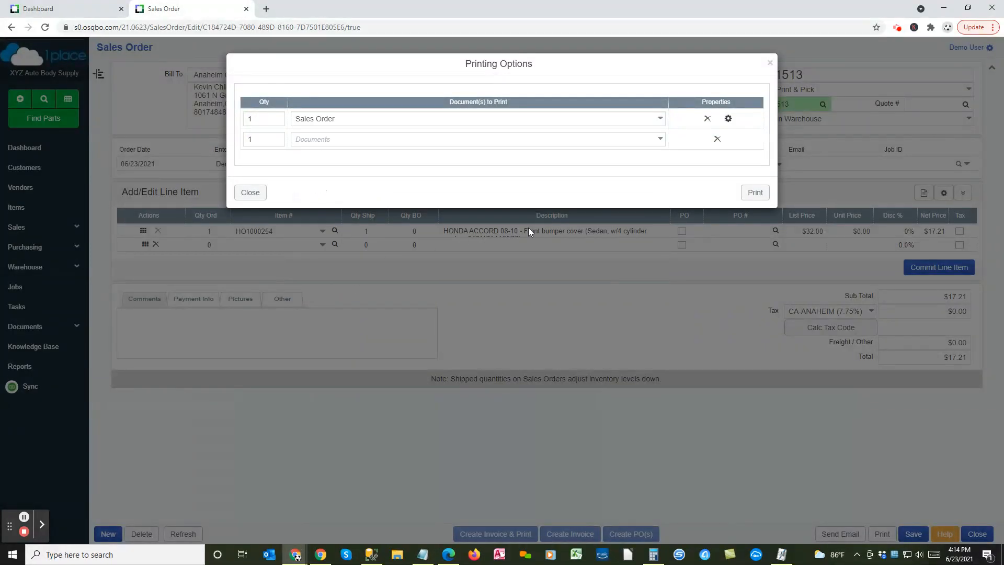
click(756, 193)
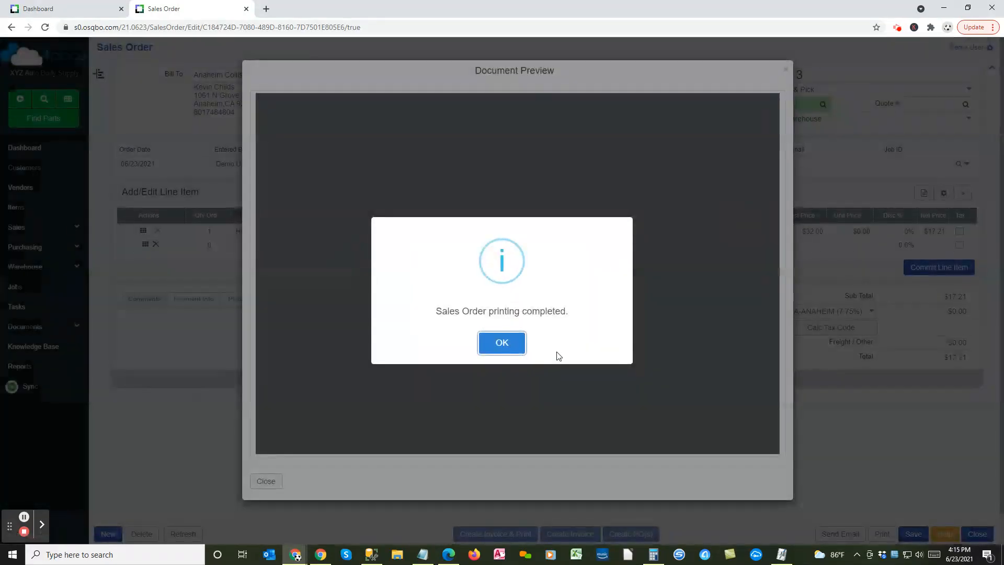
click(508, 345)
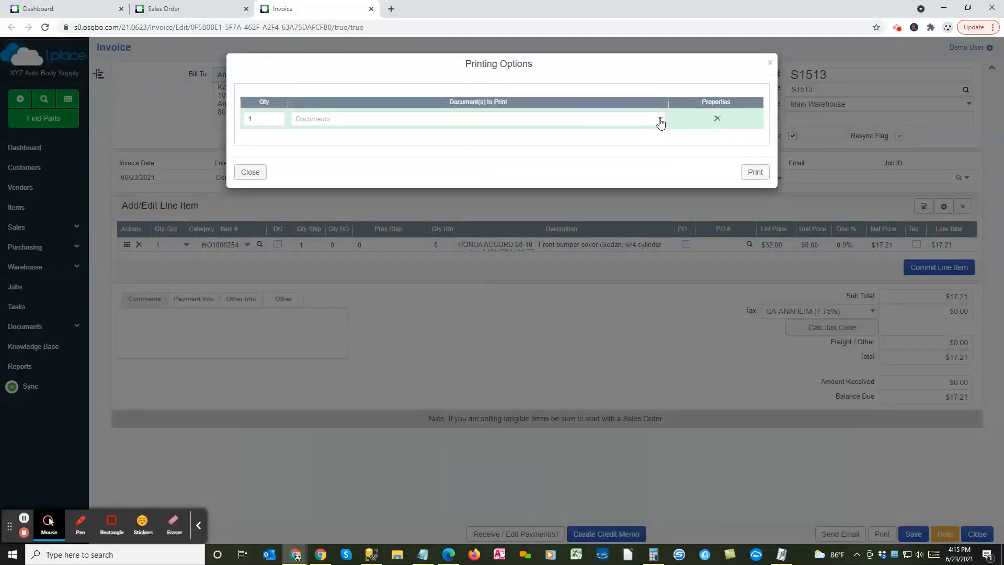
Print one copy of the Invoice document for the newly created invoice
click(660, 119)
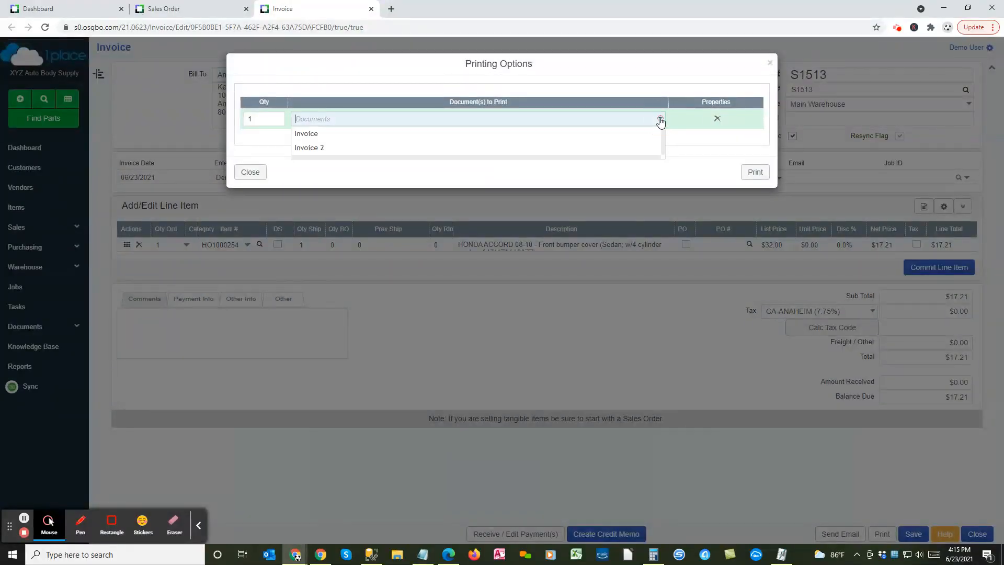
click(314, 136)
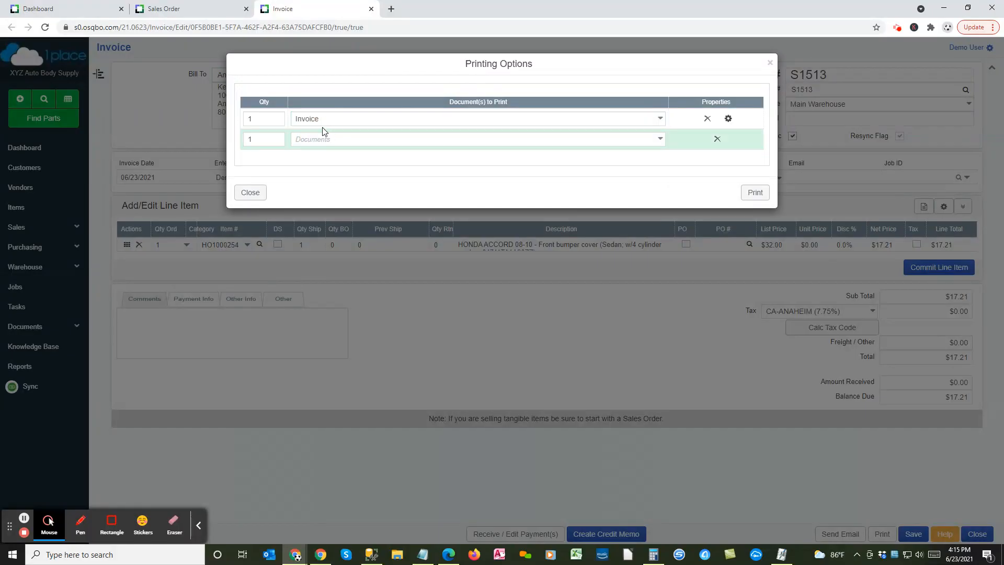
click(753, 193)
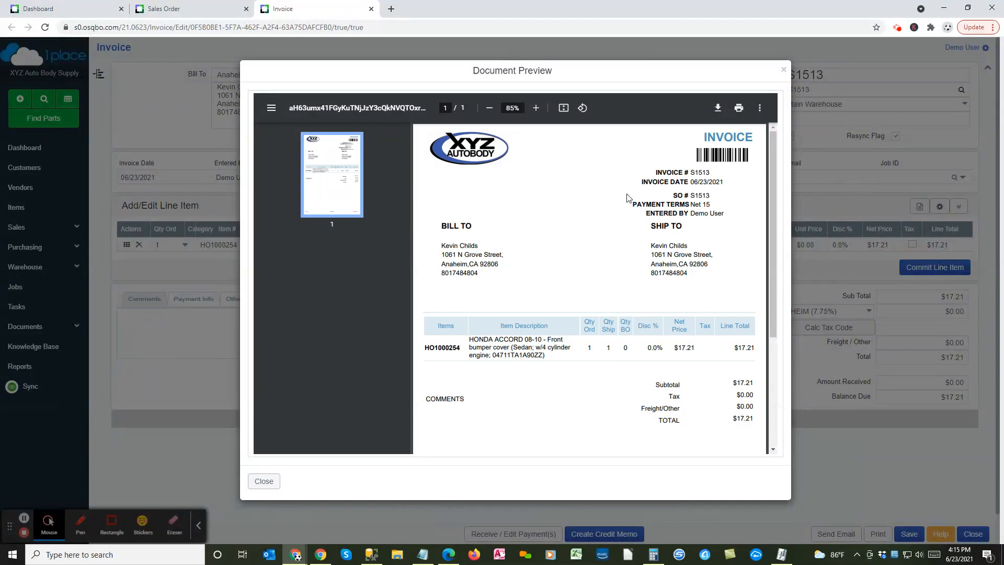
Close the invoice's document preview, and review and close the sales order's document preview
click(264, 482)
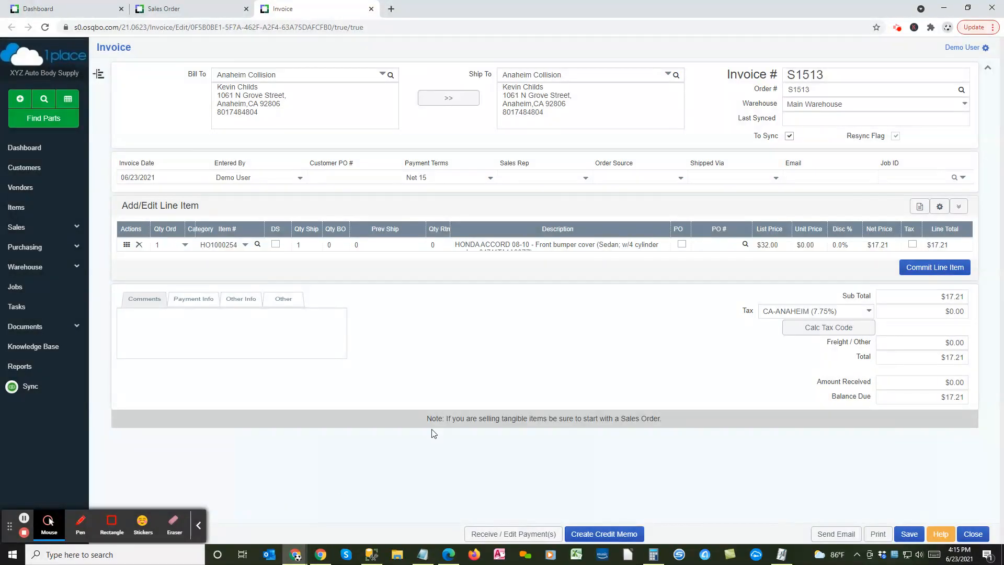
click(211, 11)
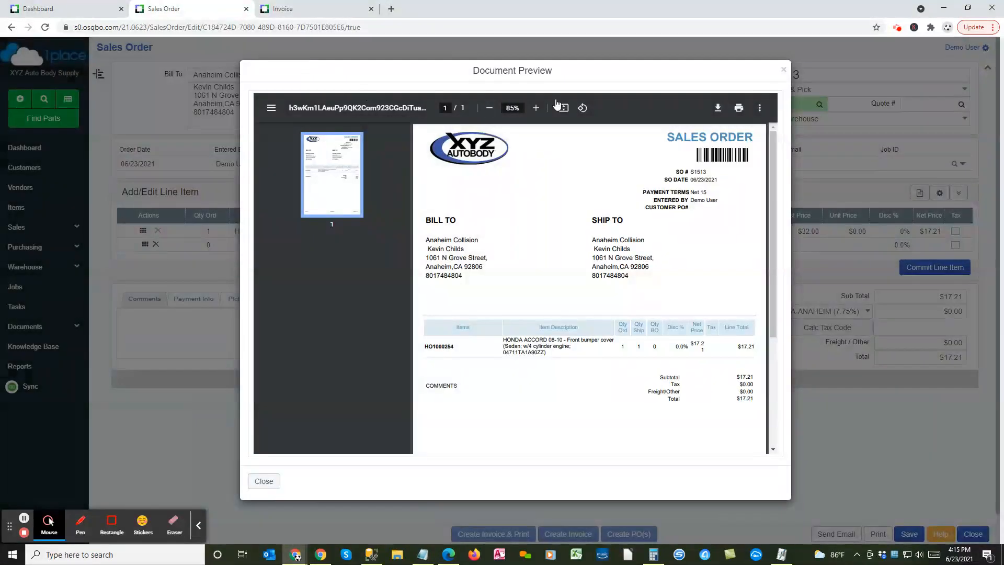
click(783, 72)
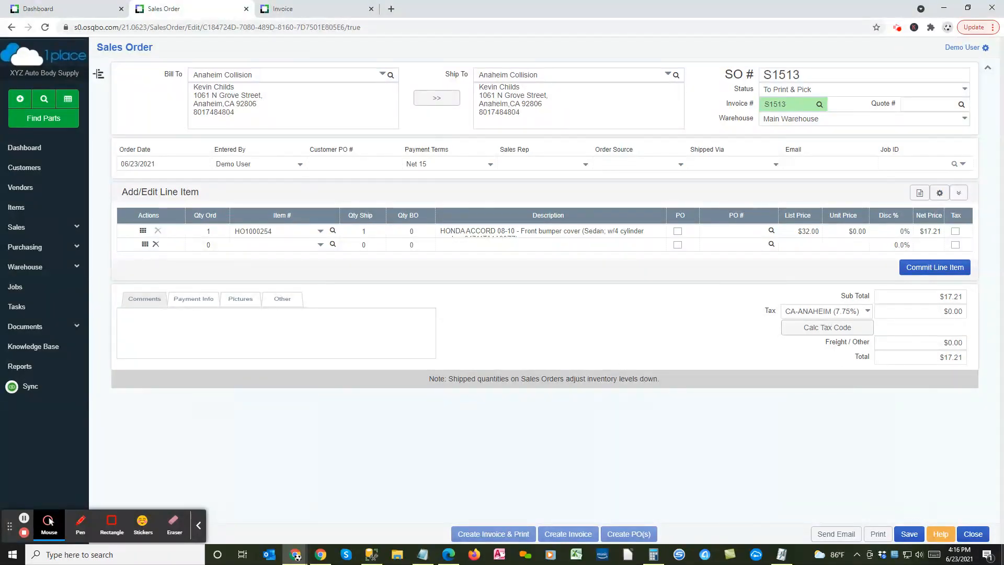
Close the sales order and invoice pages, and open the warehouse's Shipping & Receiving list of orders To Dispatch
click(247, 9)
click(250, 9)
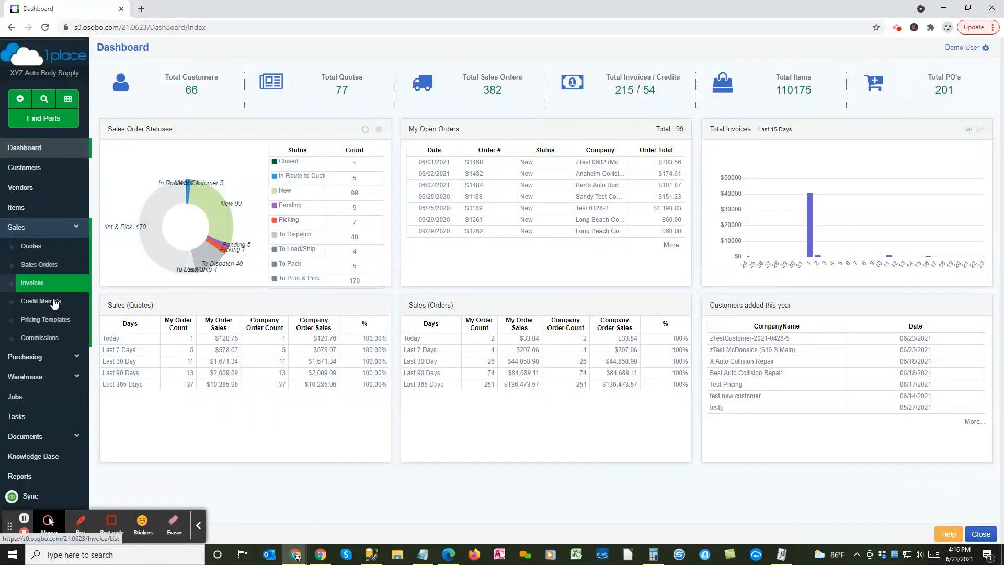
click(54, 376)
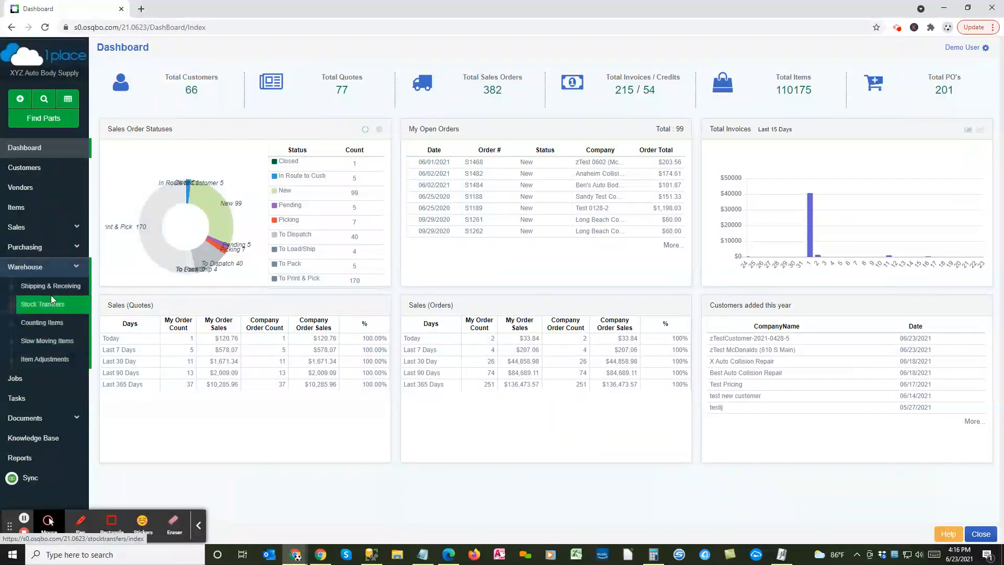
click(54, 284)
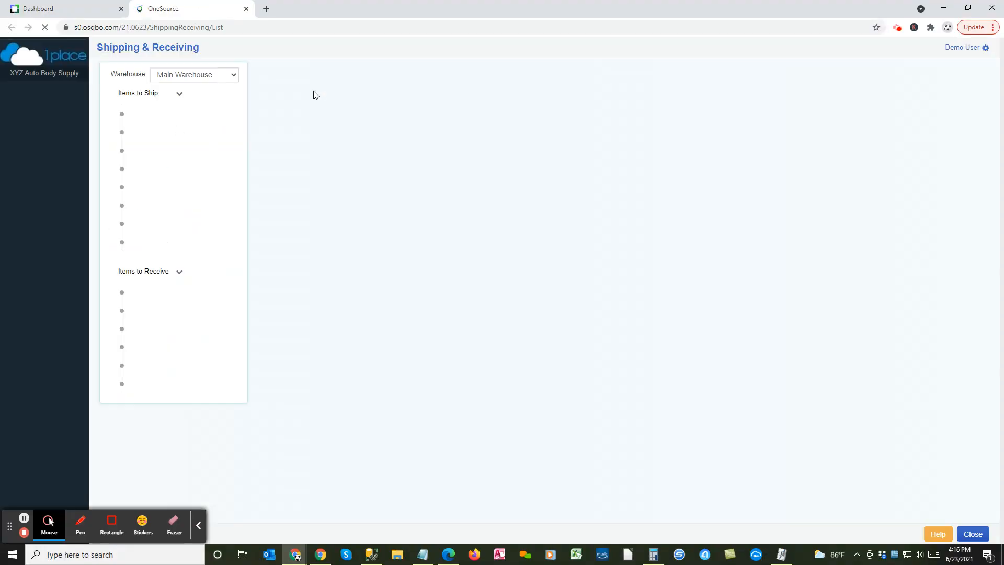
click(183, 131)
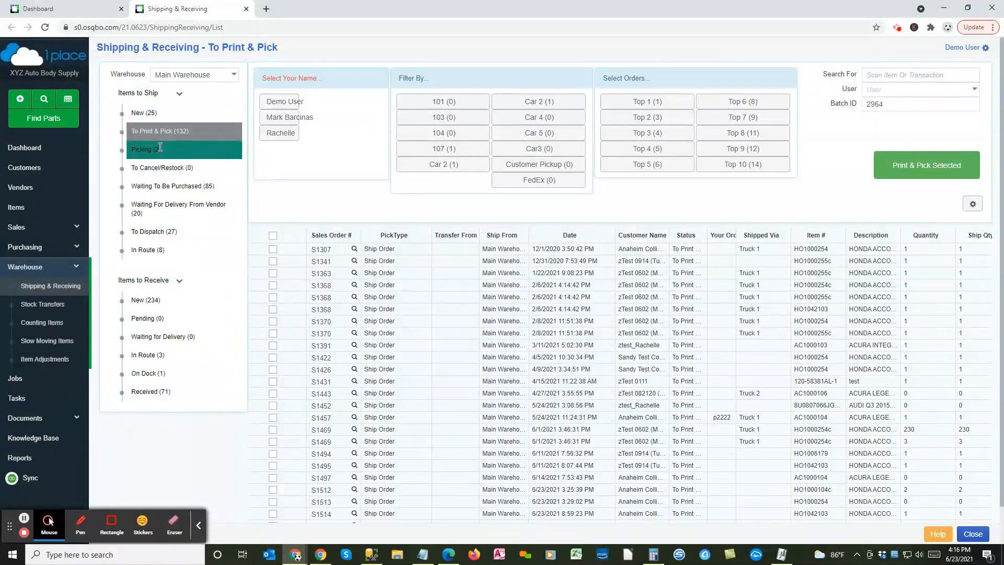
click(147, 232)
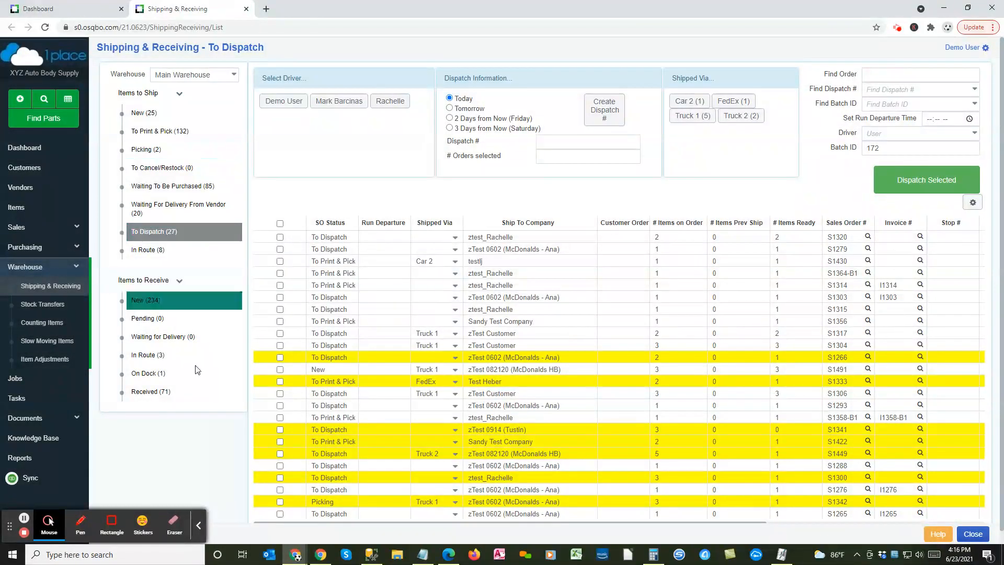
Assign Demo User as driver and select two uninvoiced To Dispatch orders: a single-item one without a carrier and the two-item Truck 1 order
click(281, 106)
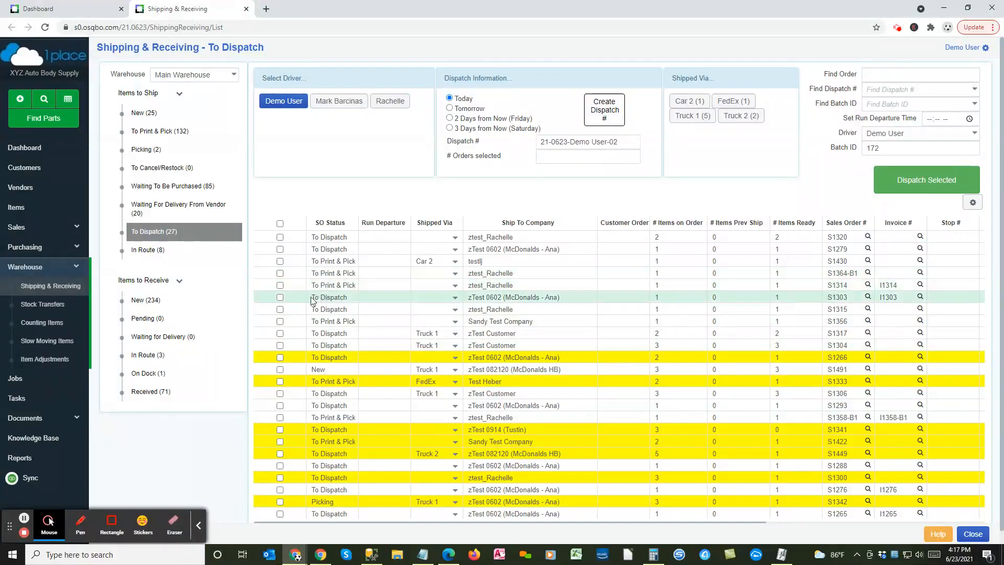
click(281, 298)
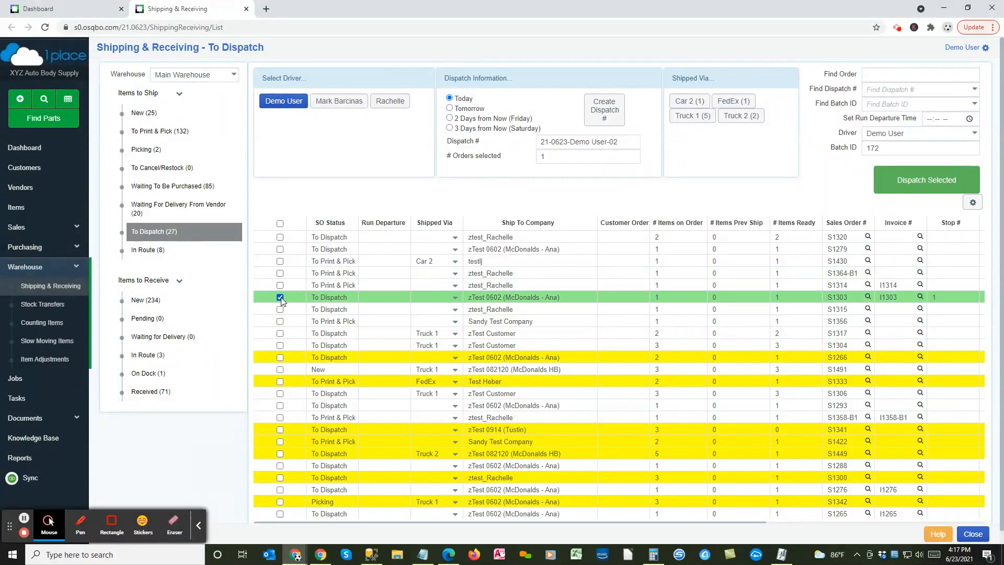
click(280, 298)
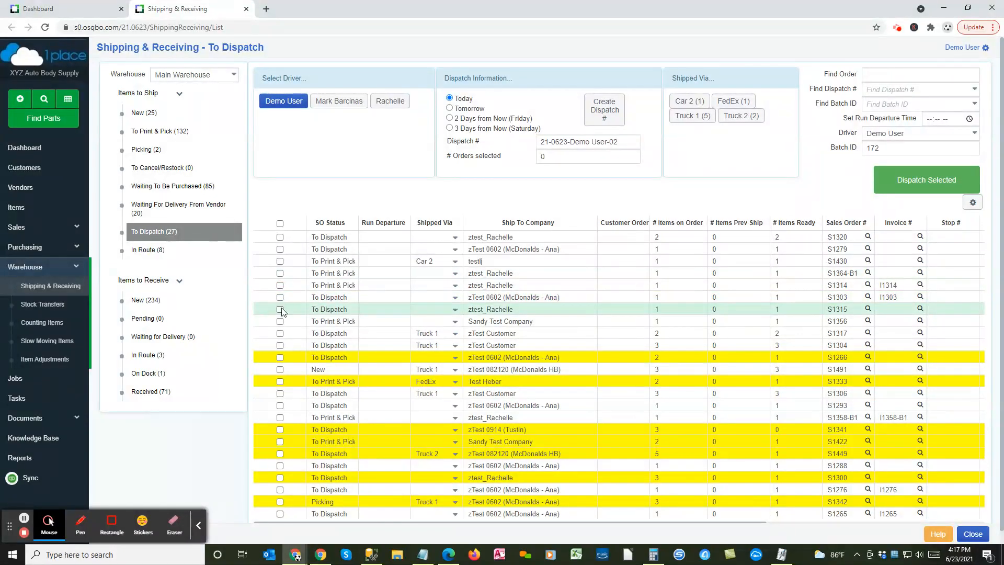
click(281, 310)
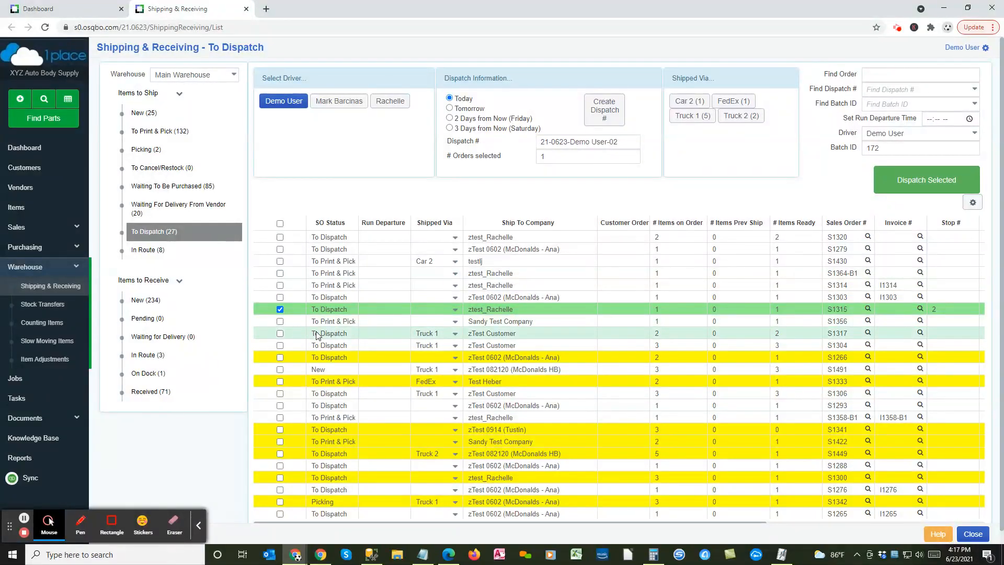
click(280, 334)
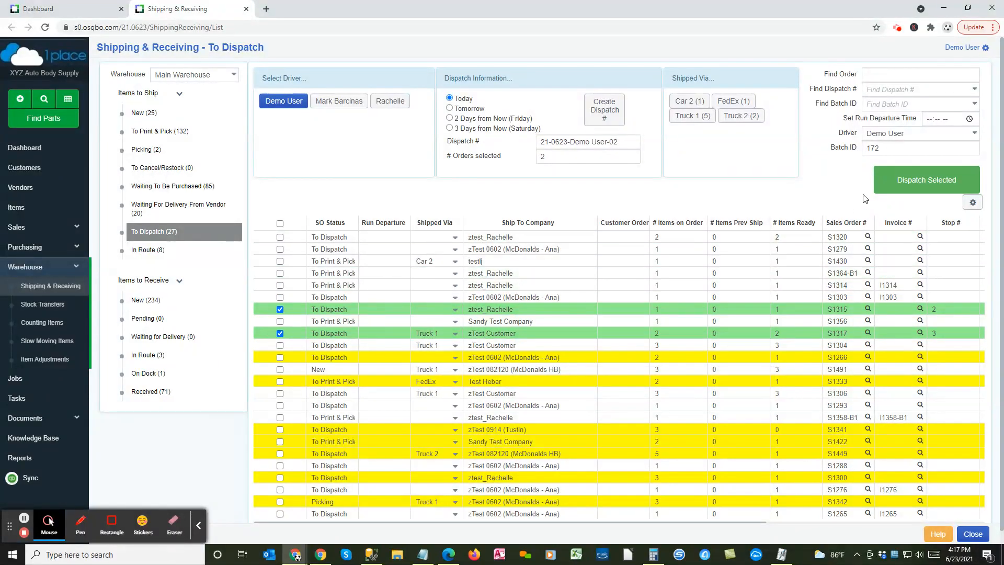
Dispatch the selected orders with automatic creation of related invoices for the sales orders enabled
click(911, 180)
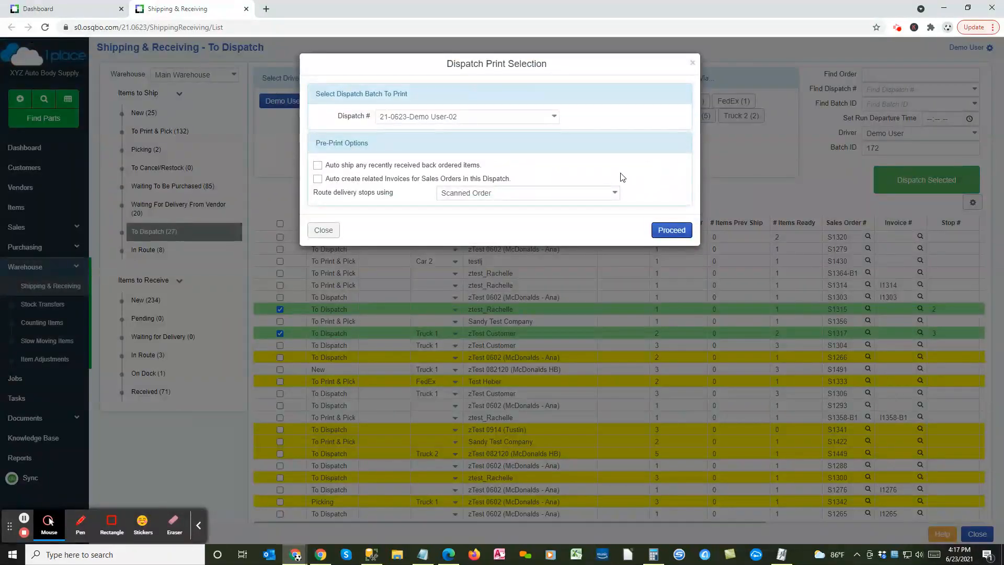
click(317, 179)
click(672, 231)
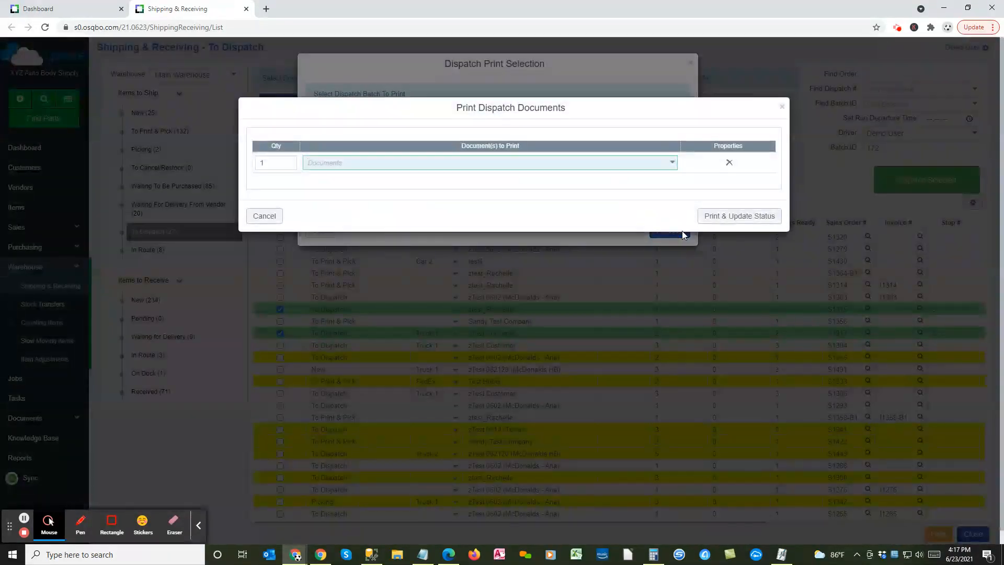
Choose one copy each of the Invoice and the Manifest as the dispatch documents to print
click(672, 162)
click(478, 176)
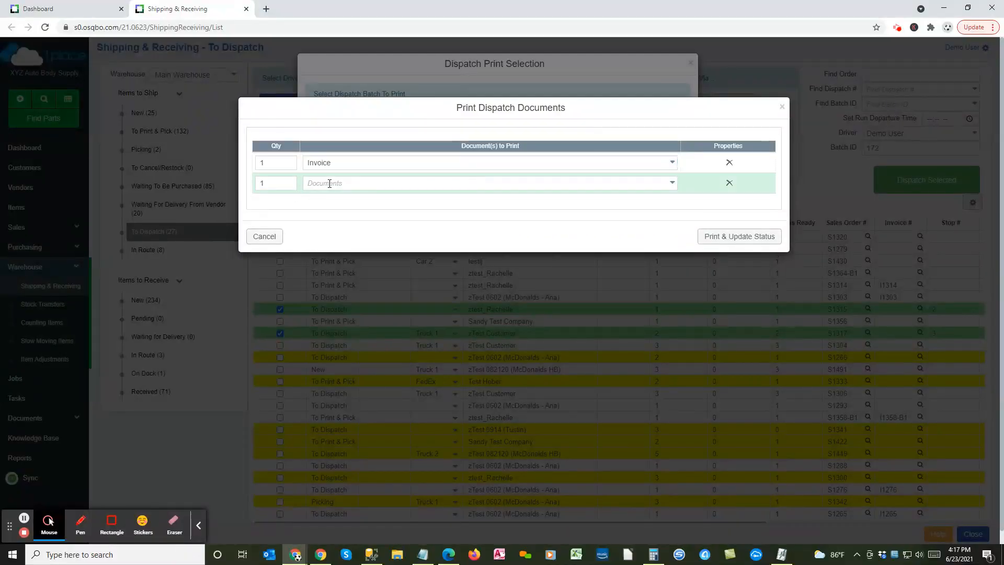
click(670, 181)
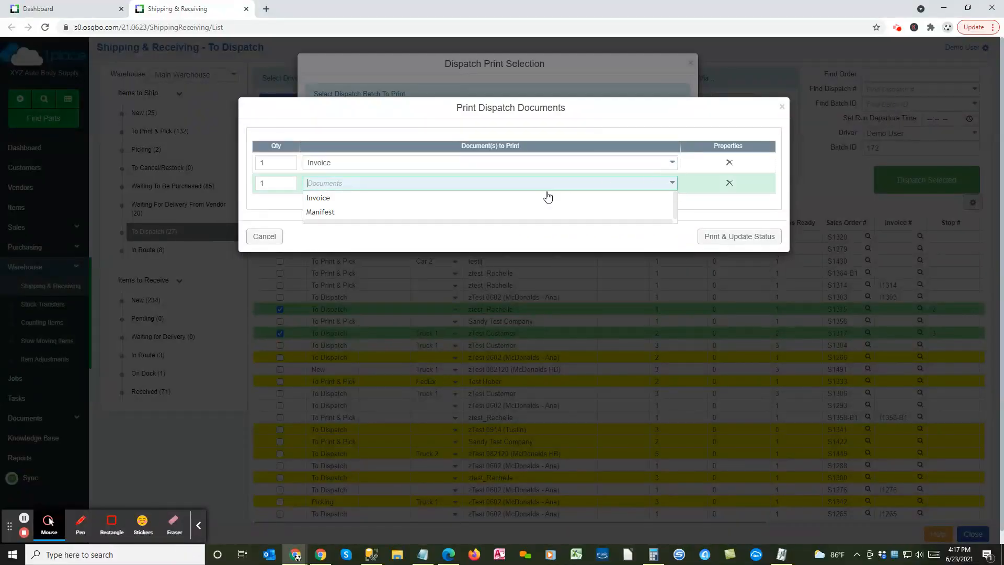
click(473, 214)
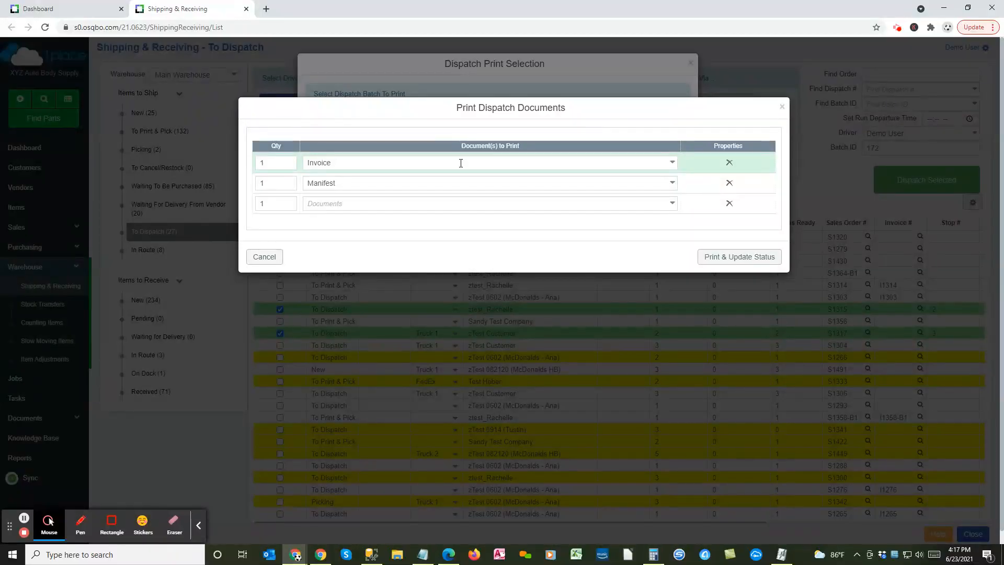
Generate the dispatch documents, review them through to the Delivery Manifest, and update the orders' status
click(734, 261)
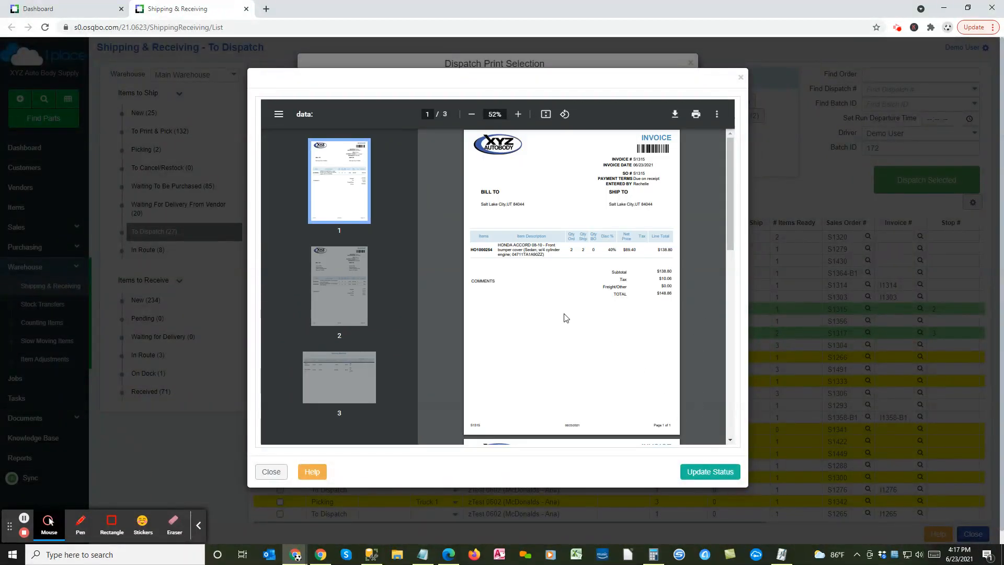
drag(729, 179, 730, 367)
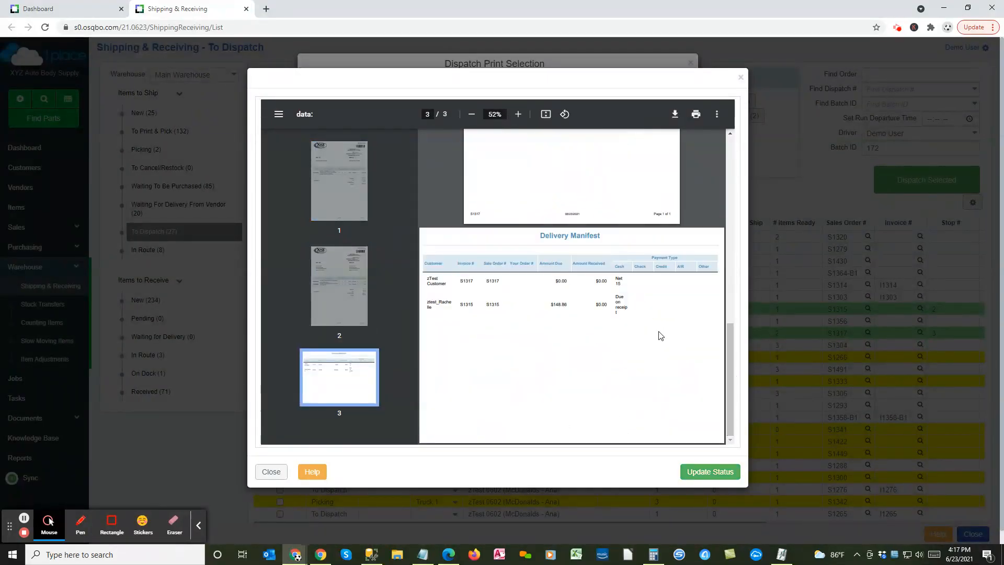
click(718, 473)
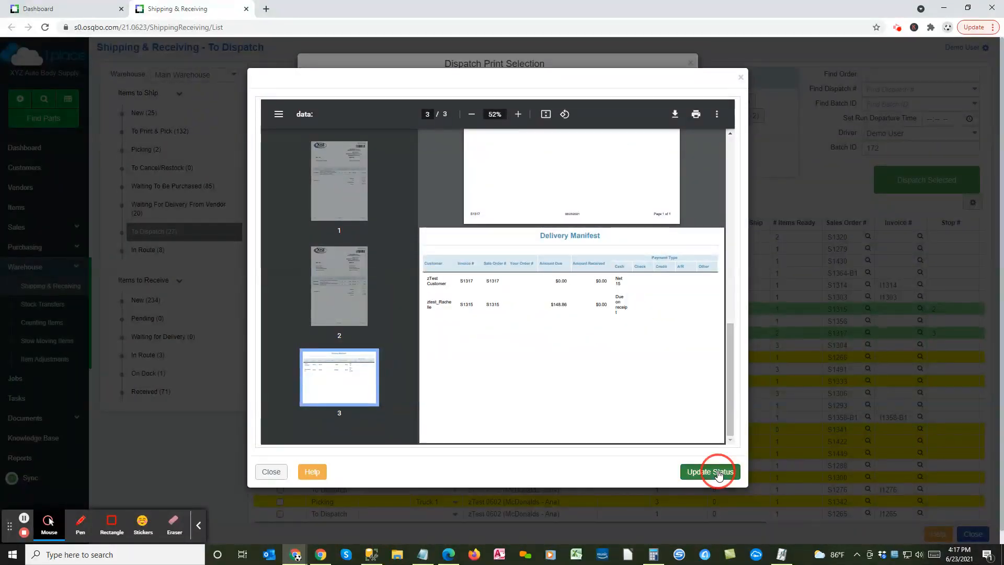